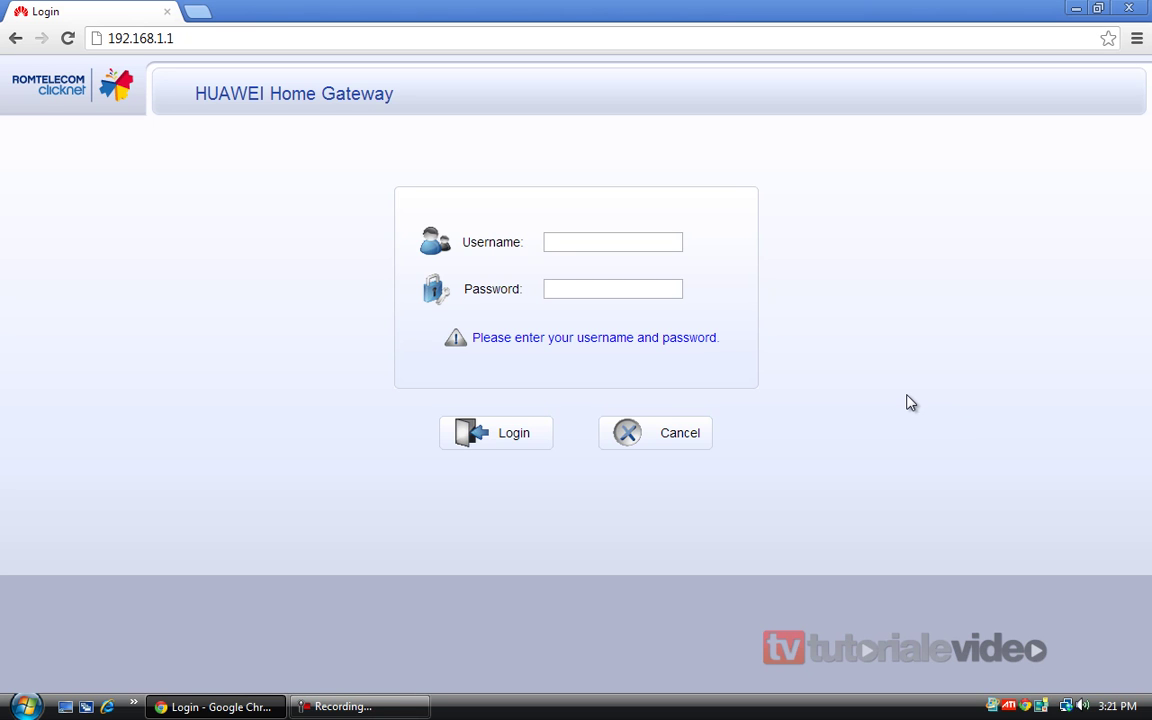
# Enter the admin username in the router's login form
pyautogui.click(641, 241)
pyautogui.write('admin')
pyautogui.press('Tab')
pyautogui.click(641, 241)
pyautogui.click(216, 41)
pyautogui.click(217, 42)
pyautogui.doubleClick(195, 39)
pyautogui.click(190, 38)
# Enter the account password and log in to reach the HG655b Device Information page
pyautogui.click(602, 289)
pyautogui.click(612, 244)
pyautogui.click(638, 288)
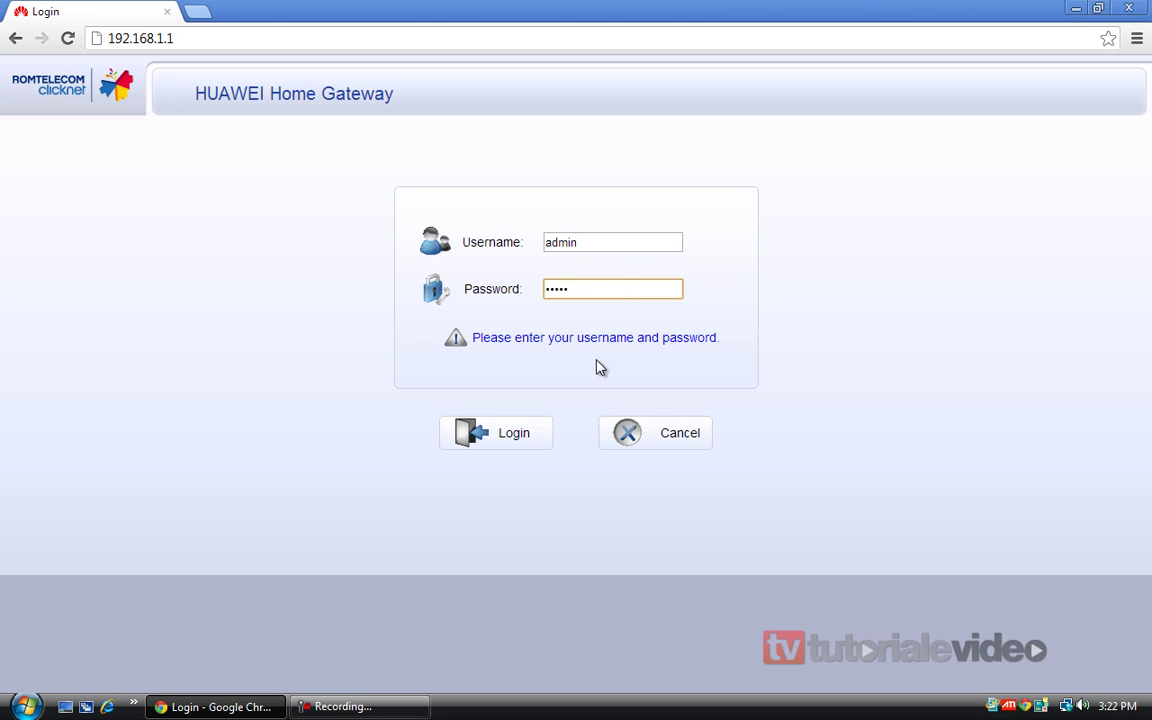
pyautogui.click(513, 436)
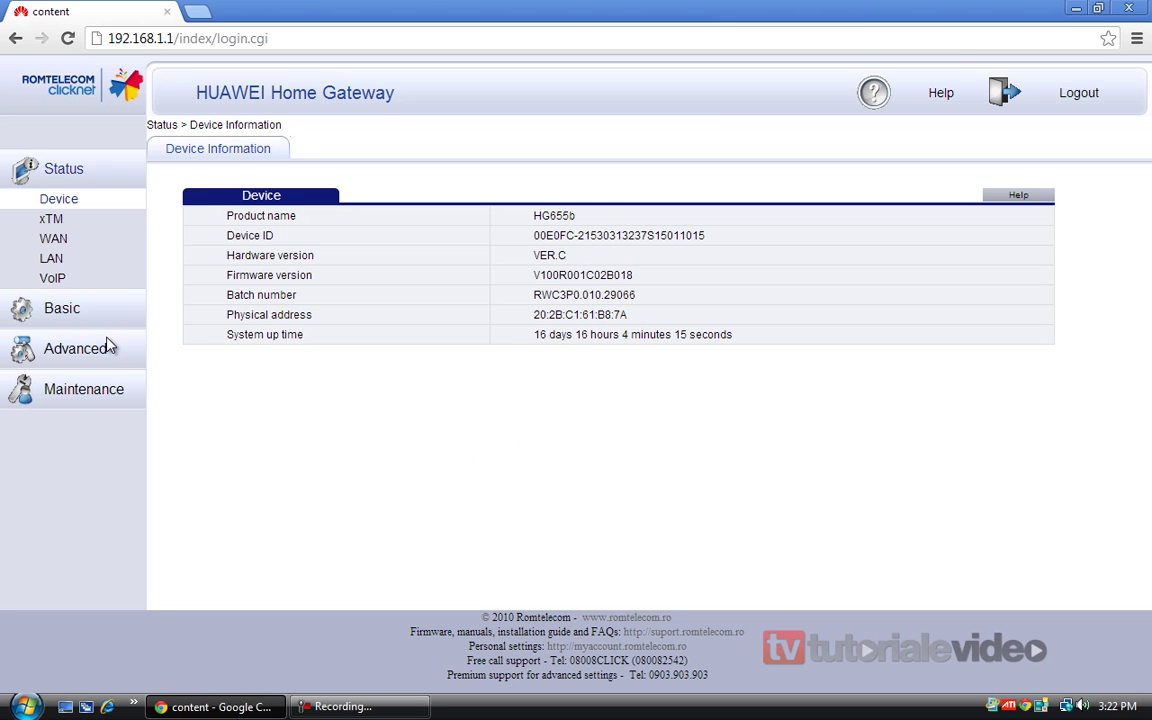
# Go to Basic > WLAN to view the current wireless settings
pyautogui.click(53, 322)
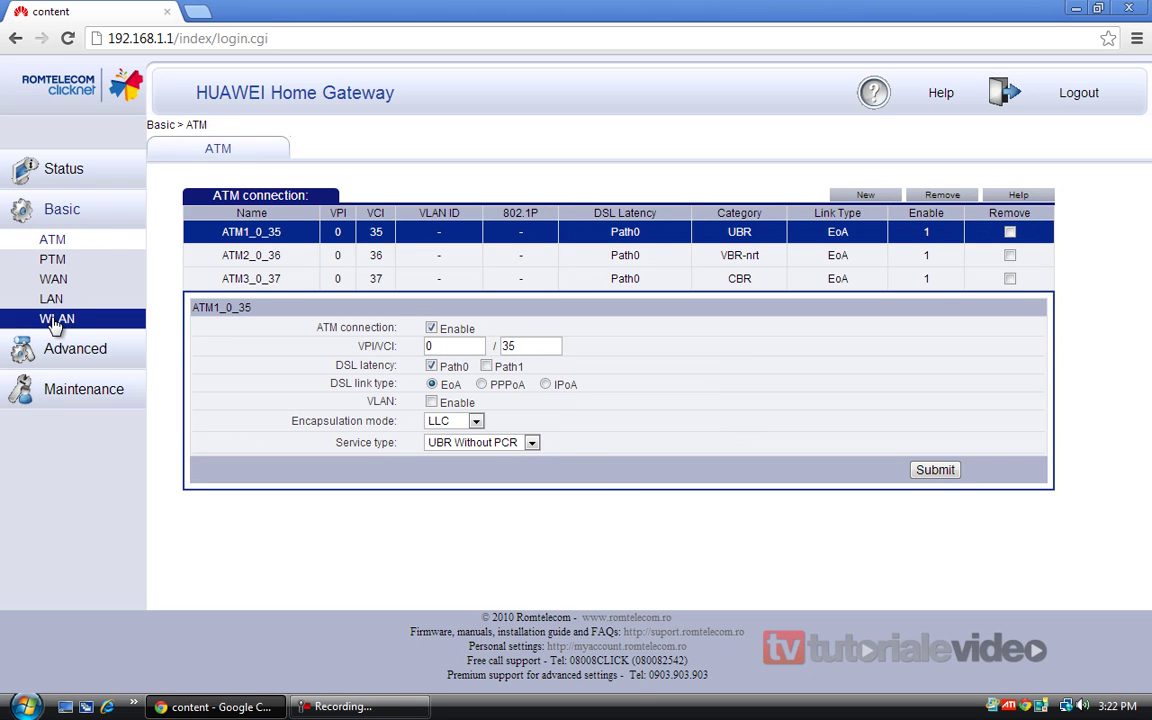
pyautogui.click(55, 326)
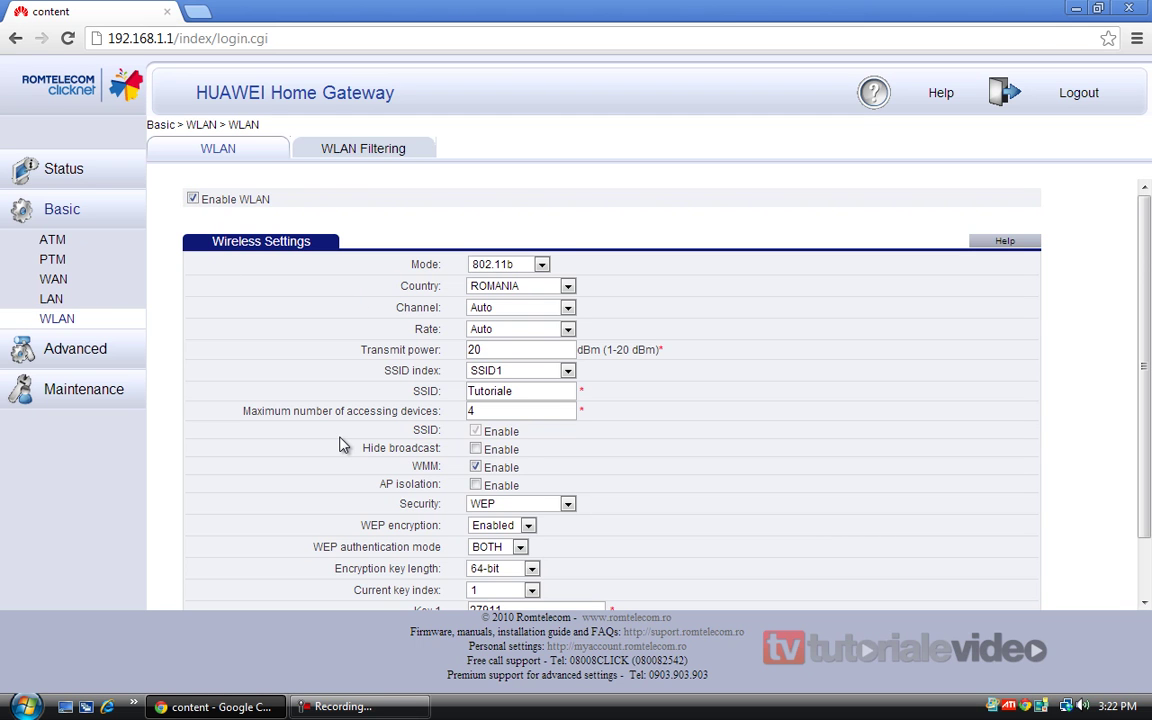
pyautogui.scroll(-1, 340, 445)
pyautogui.scroll(1, 340, 445)
pyautogui.scroll(-1, 340, 445)
pyautogui.scroll(1, 340, 445)
pyautogui.click(520, 266)
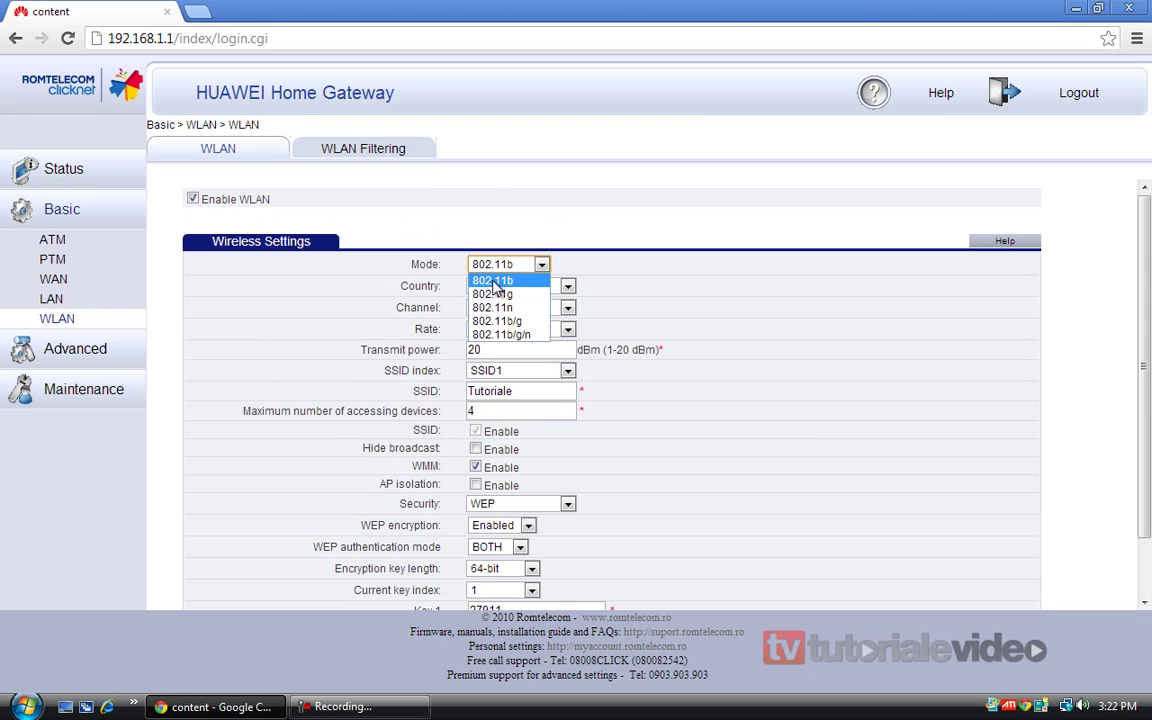
pyautogui.click(517, 272)
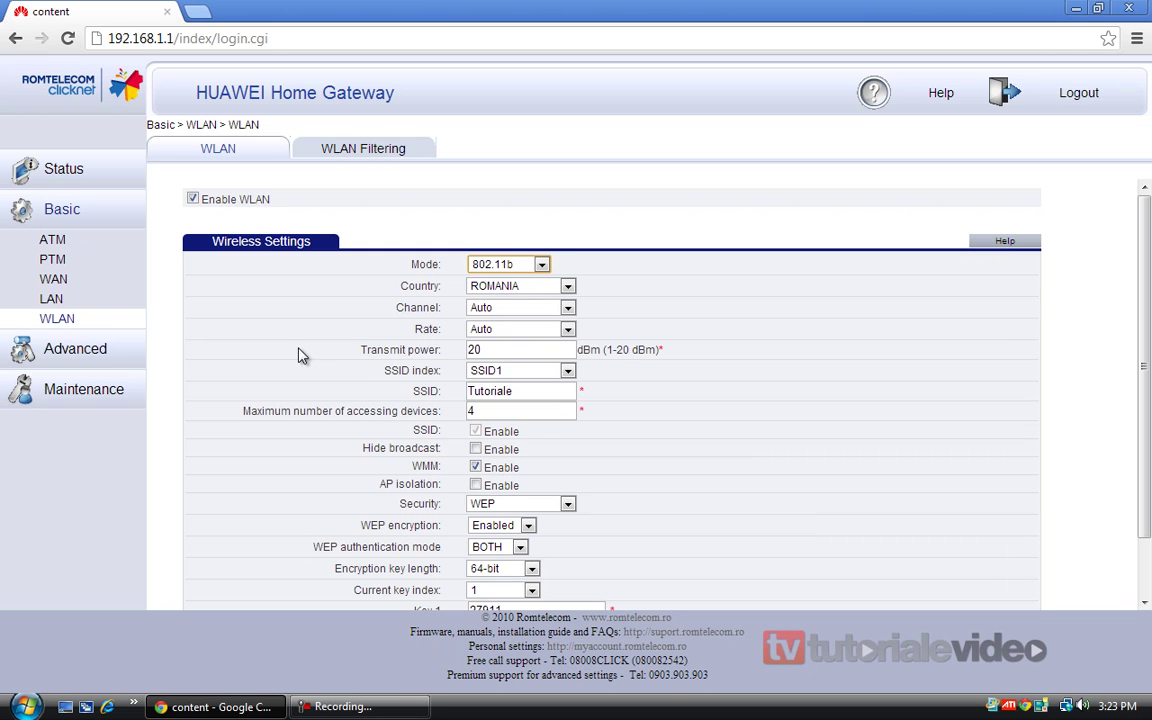
pyautogui.click(507, 268)
pyautogui.click(566, 287)
pyautogui.click(565, 290)
pyautogui.click(565, 306)
pyautogui.click(560, 312)
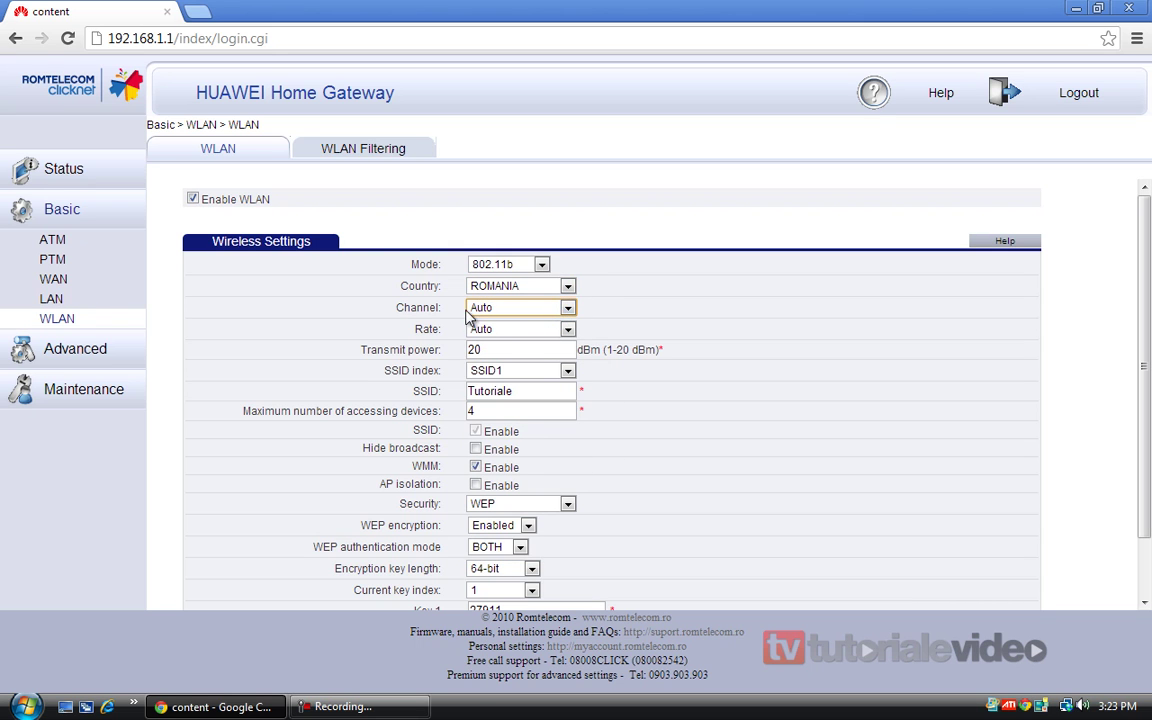
pyautogui.click(567, 370)
pyautogui.click(552, 382)
pyautogui.moveTo(555, 385); pyautogui.dragTo(440, 391)
# Change the SSID from 'Tutoriale' to 'Tutoriale Video' and set maximum accessing devices to 1
pyautogui.doubleClick(493, 390)
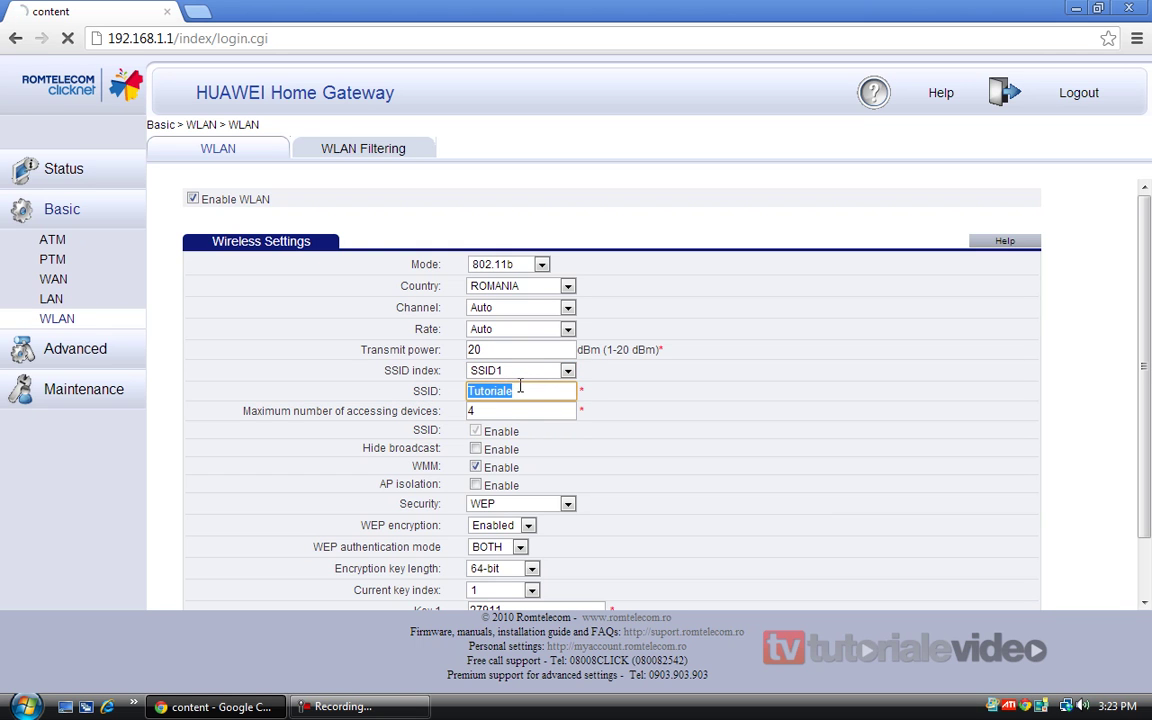
pyautogui.click(547, 390)
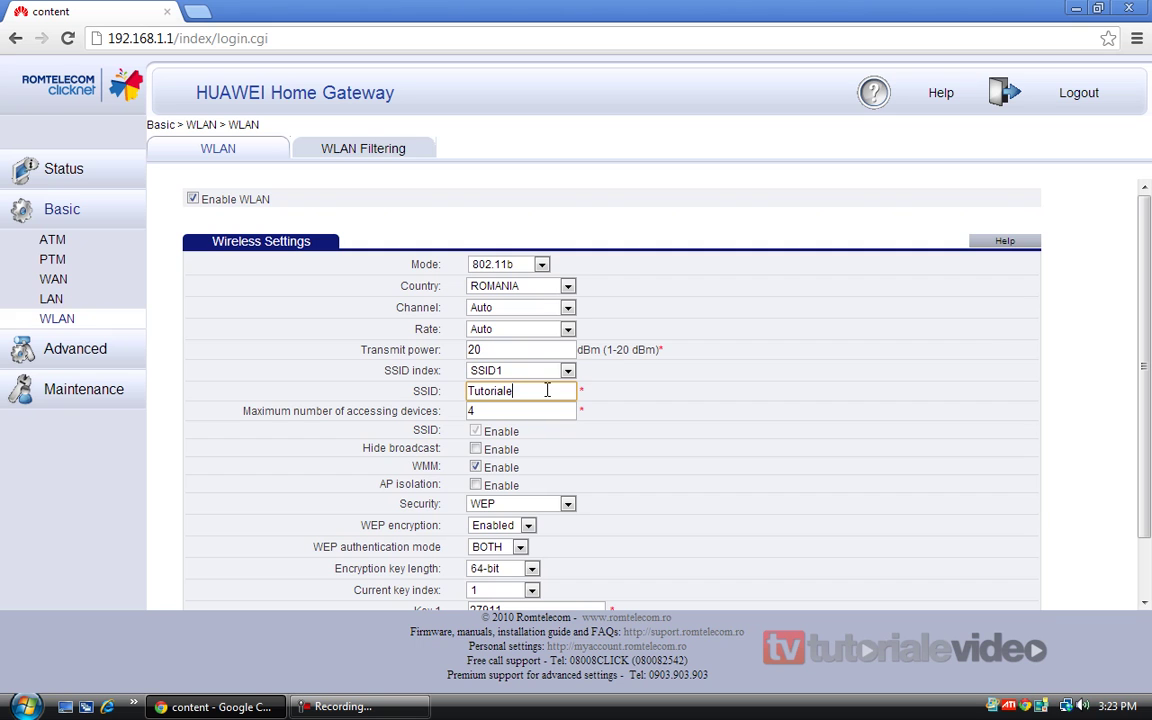
pyautogui.doubleClick(547, 390)
pyautogui.write('Tutoriale Video')
pyautogui.press('Tab')
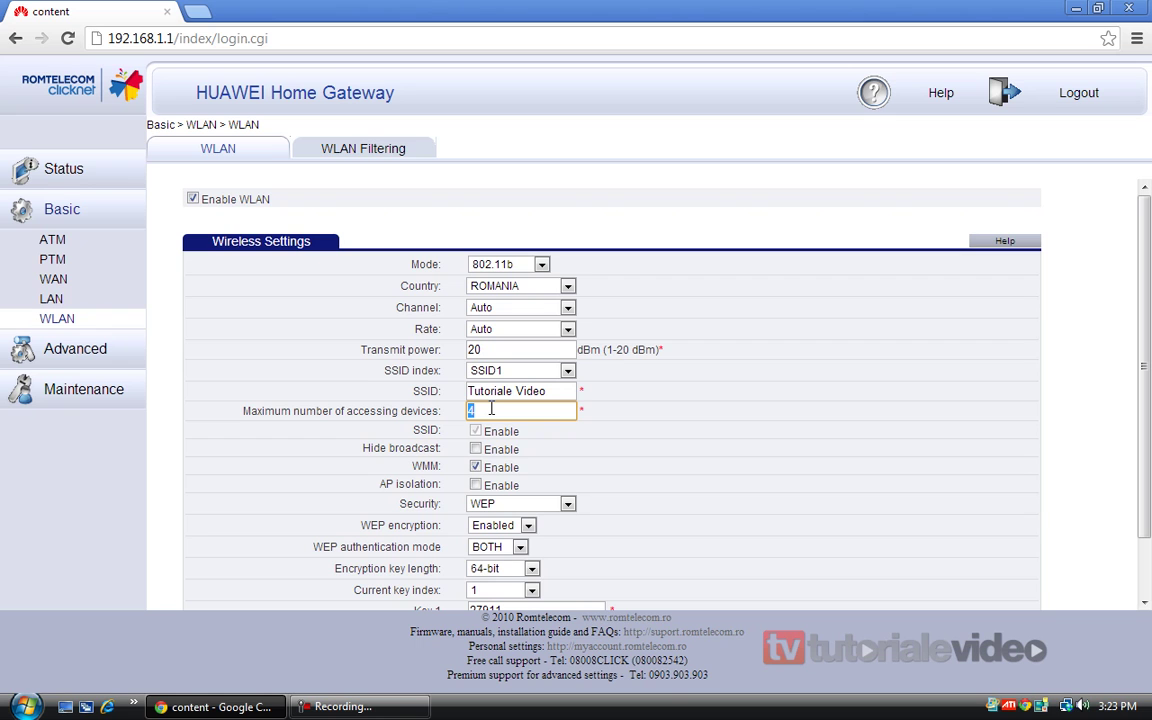
pyautogui.write('1')
pyautogui.scroll(-2, 435, 474)
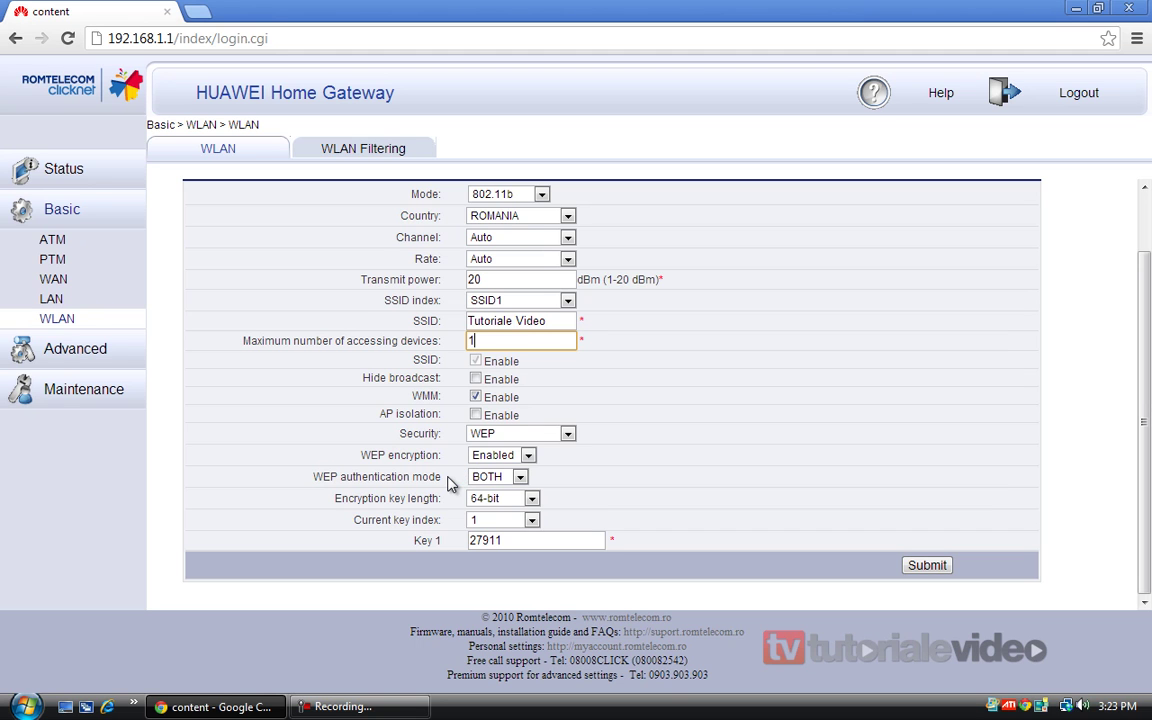
pyautogui.click(548, 433)
pyautogui.click(520, 448)
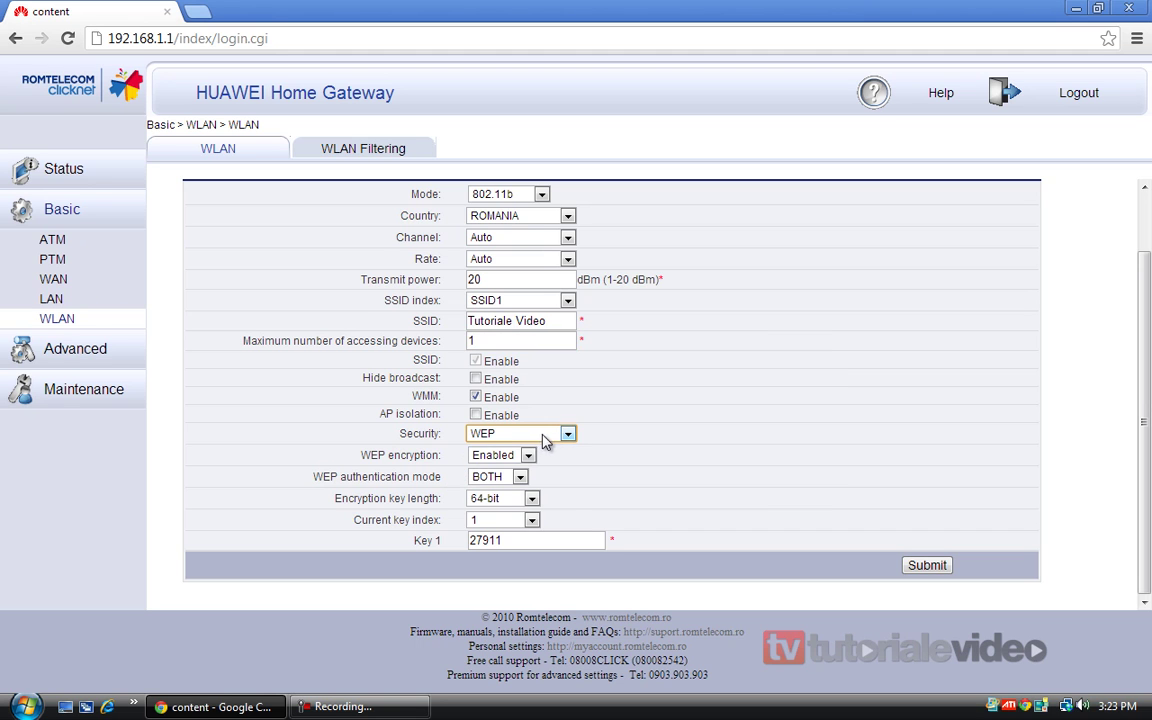
pyautogui.click(495, 455)
pyautogui.click(488, 479)
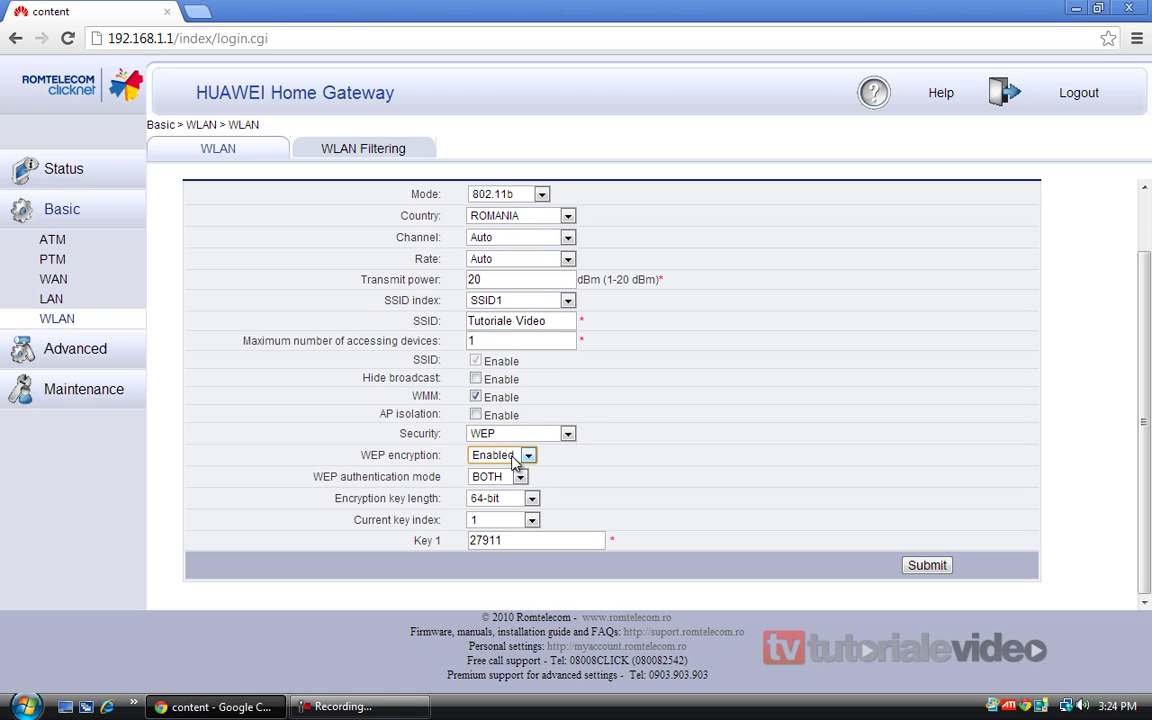
pyautogui.click(527, 456)
pyautogui.click(520, 479)
pyautogui.click(515, 500)
pyautogui.click(510, 525)
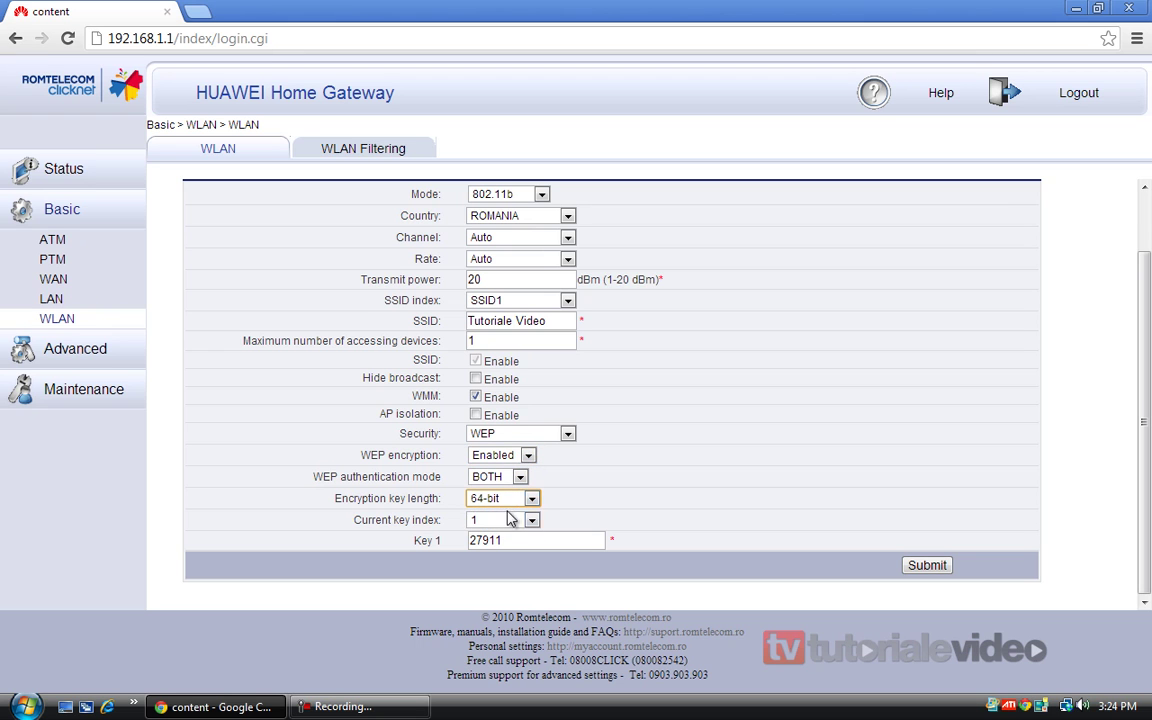
pyautogui.doubleClick(513, 543)
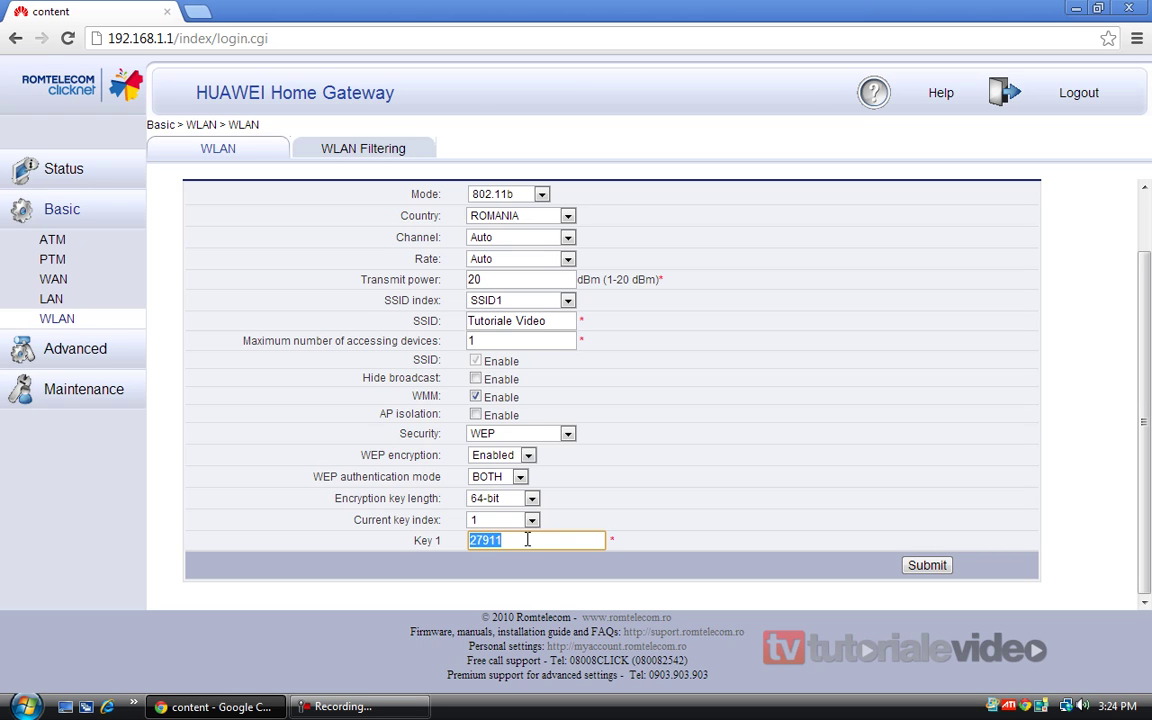
# Submit an eight-digit Key 1, see it rejected for 64-bit WEP, then retype a five-character key
pyautogui.click(938, 568)
pyautogui.scroll(-2, 676, 537)
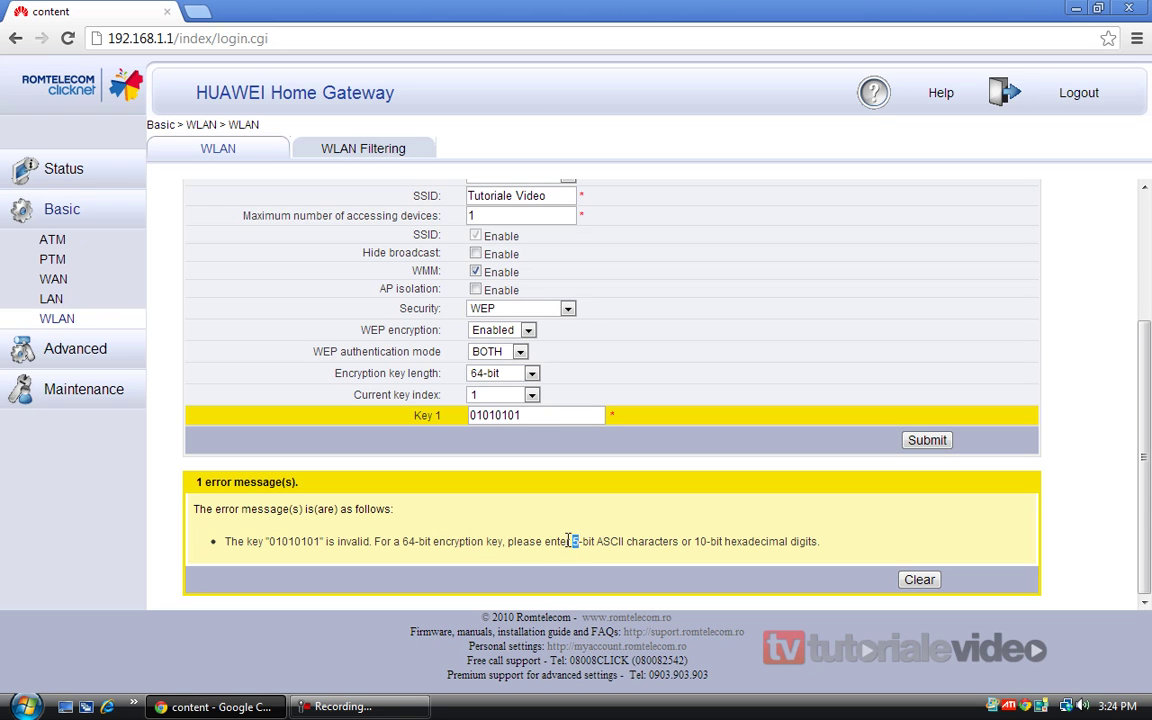
pyautogui.doubleClick(550, 415)
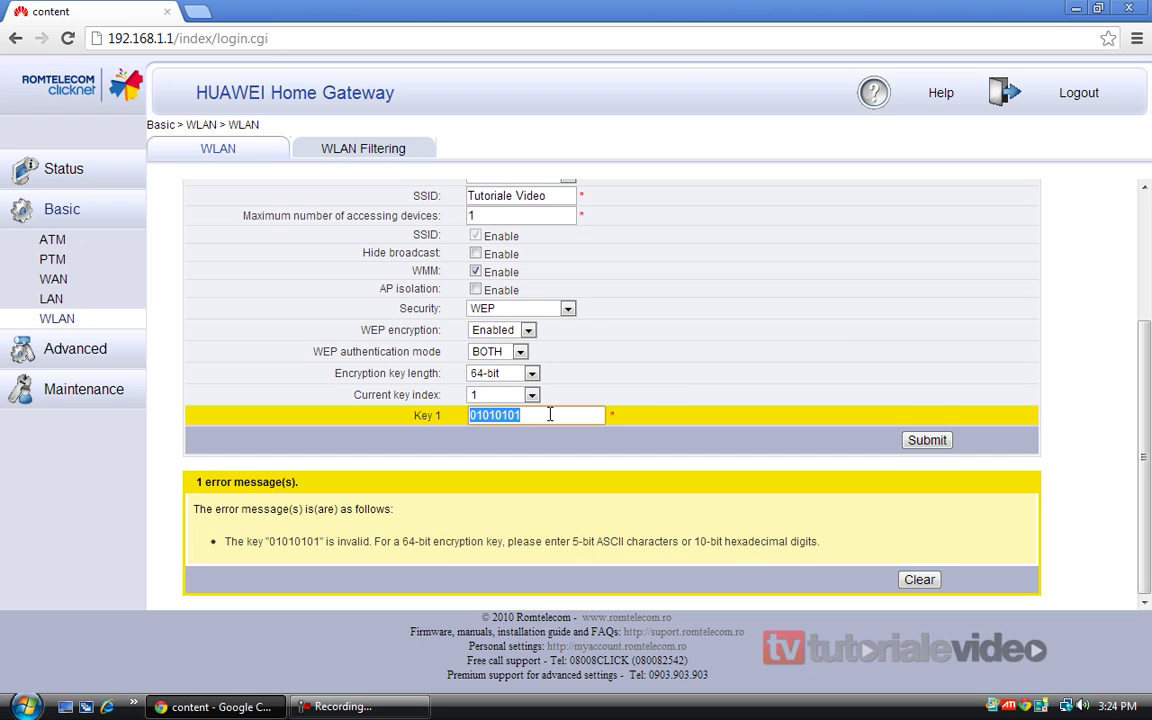
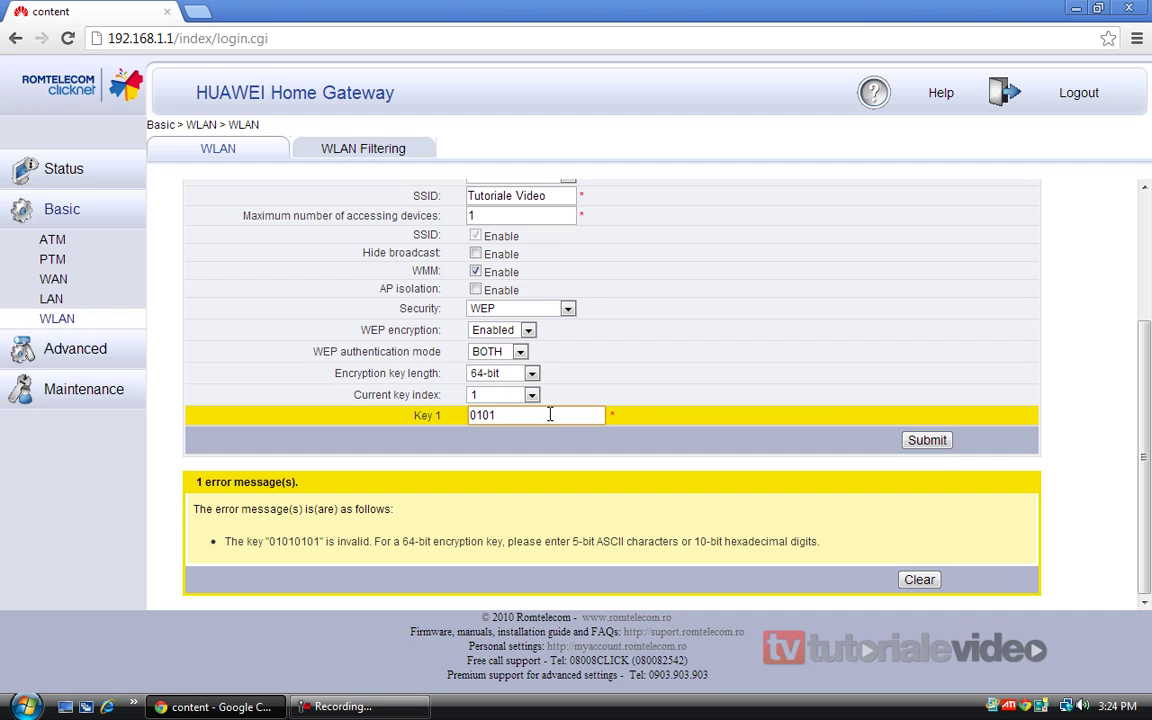
# Submit the wireless settings with the five-character 64-bit WEP Key 1 until accepted
pyautogui.click(927, 440)
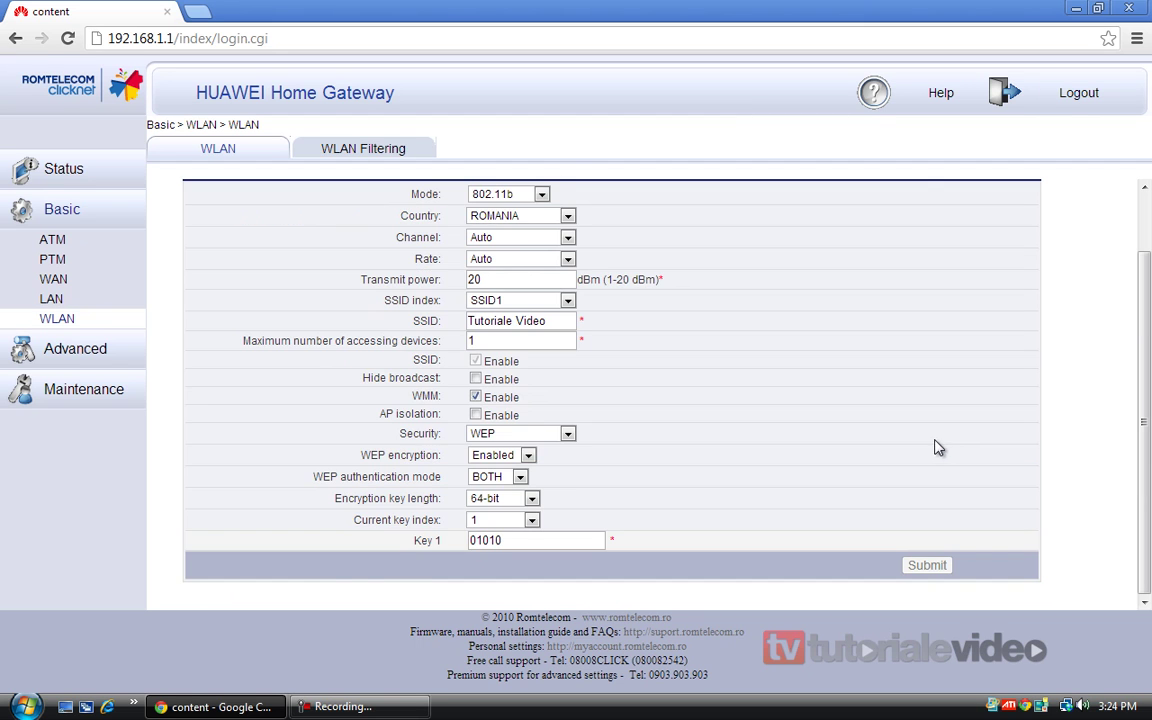
pyautogui.click(528, 540)
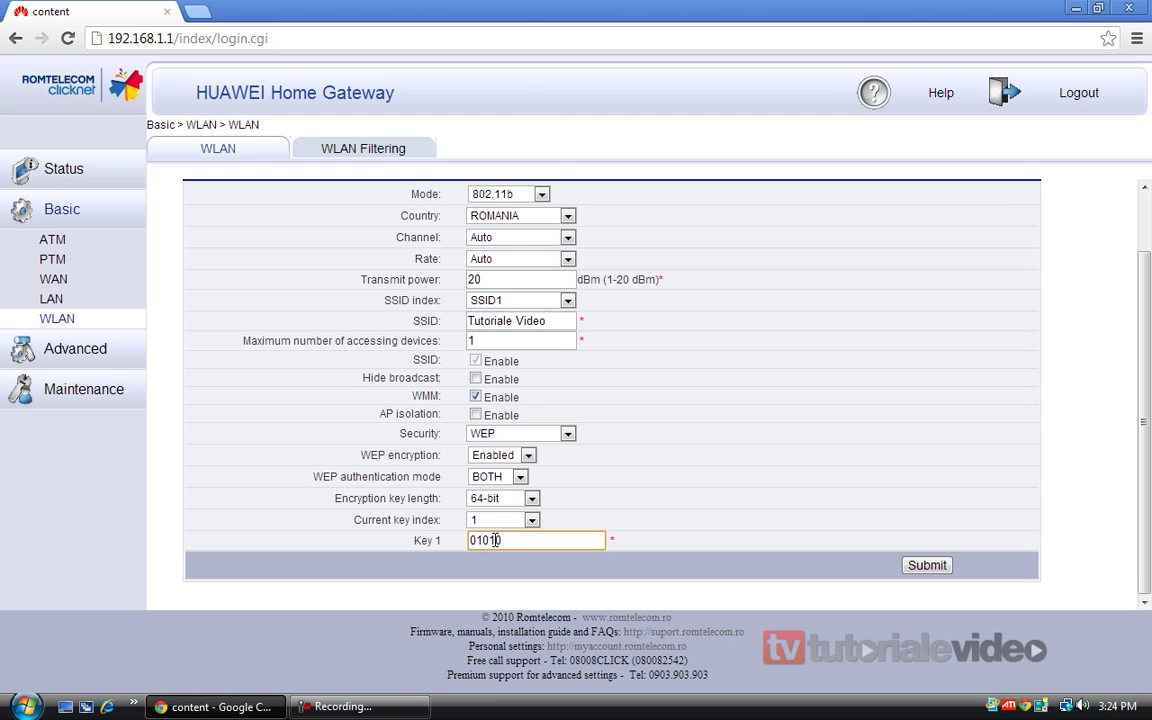
pyautogui.click(929, 566)
pyautogui.scroll(-1, 935, 570)
pyautogui.click(581, 540)
pyautogui.scroll(1, 783, 460)
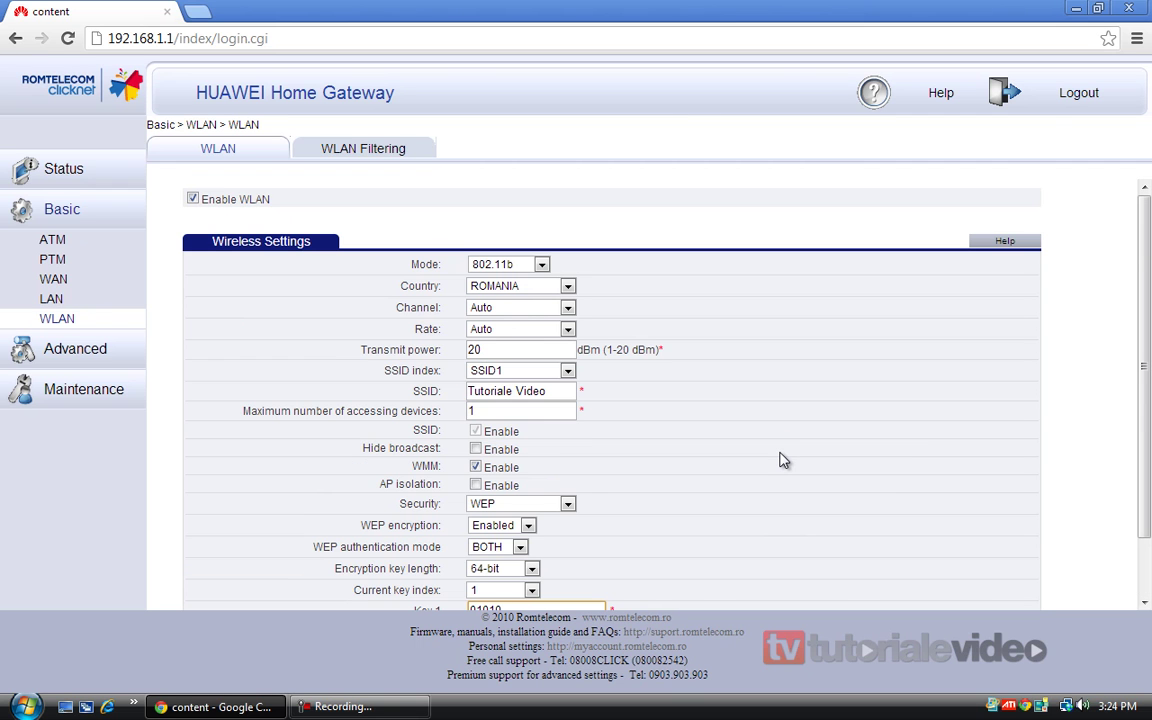
pyautogui.scroll(-1, 783, 460)
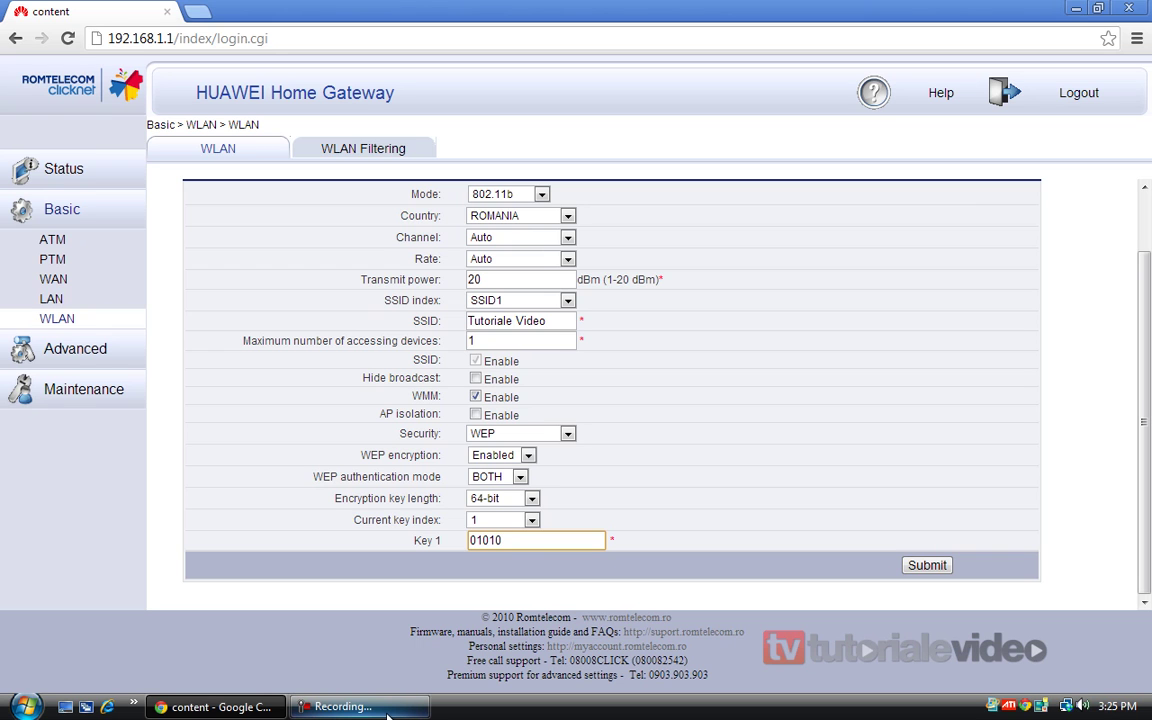
pyautogui.click(387, 715)
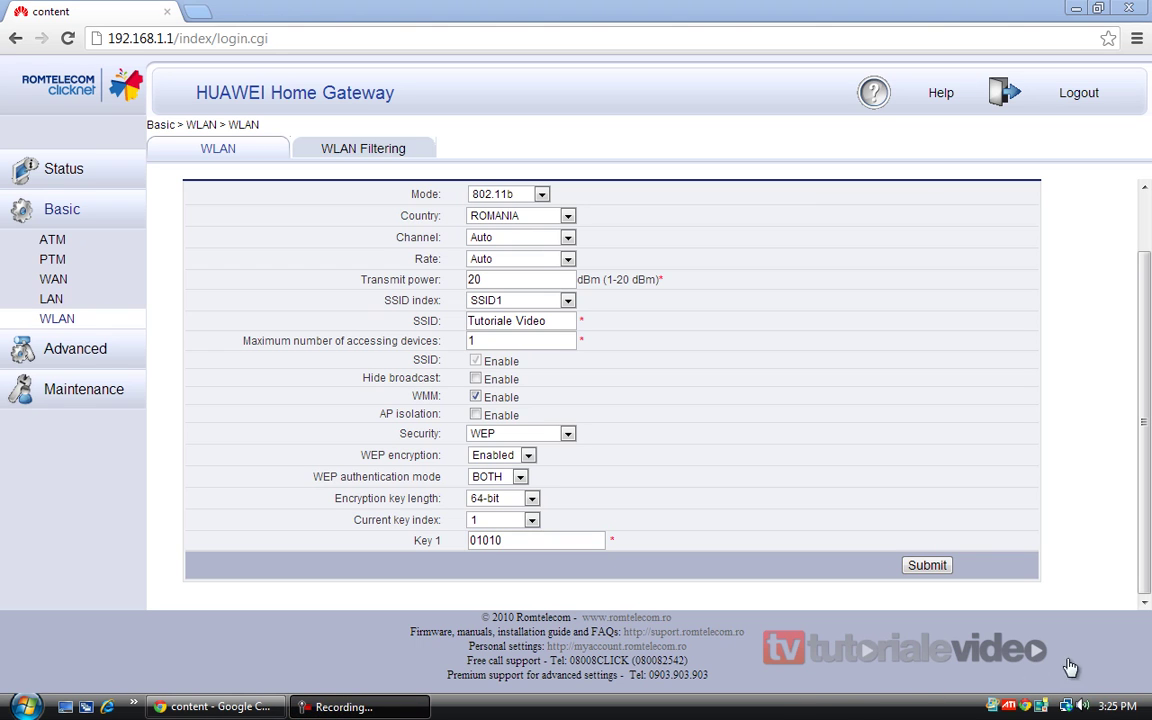